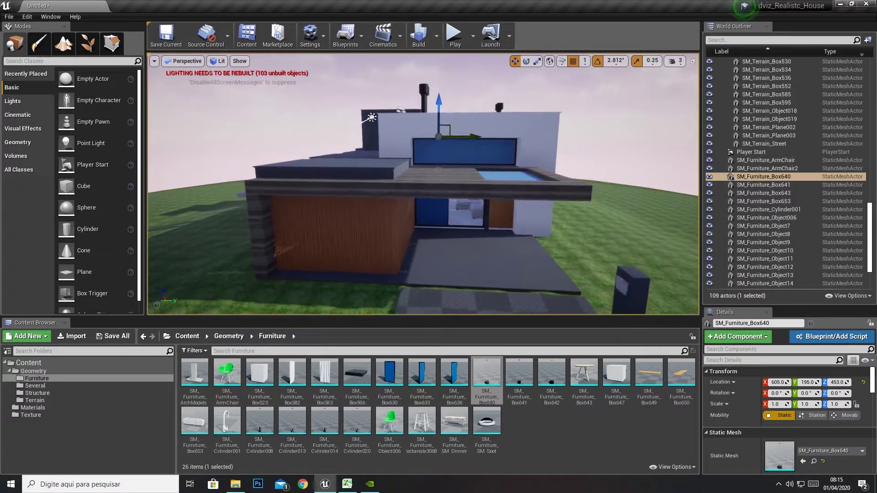
Build the house level's lighting, move the Message Log aside and watch the build agent reach 100%.
{"action": "key", "text": "Up"}
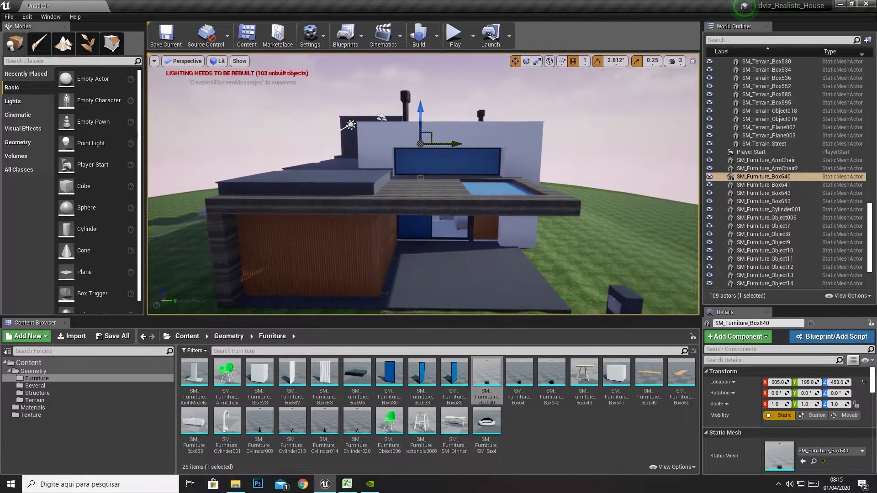
{"action": "key", "text": "Right"}
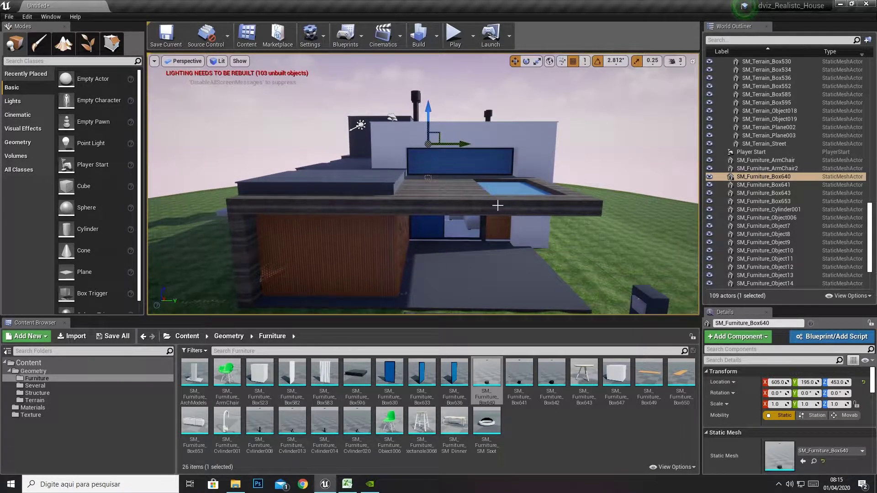
{"action": "key", "text": "Left"}
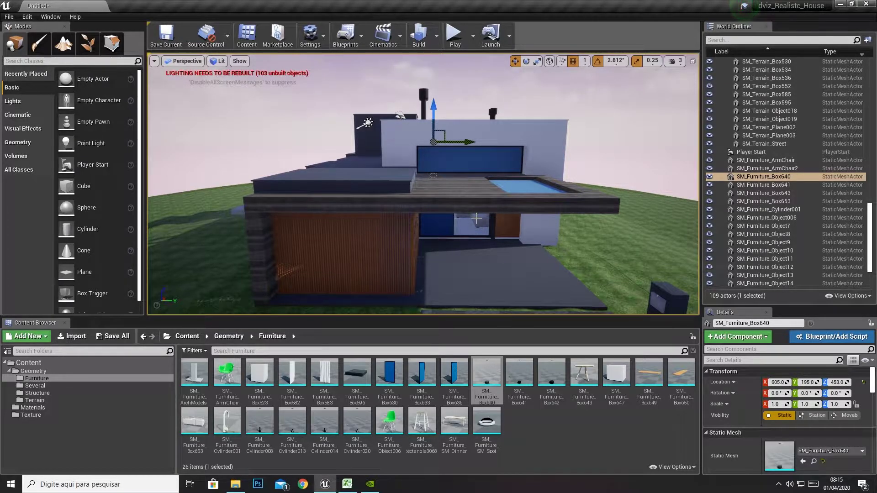
{"action": "left_click", "coordinate": [423, 42]}
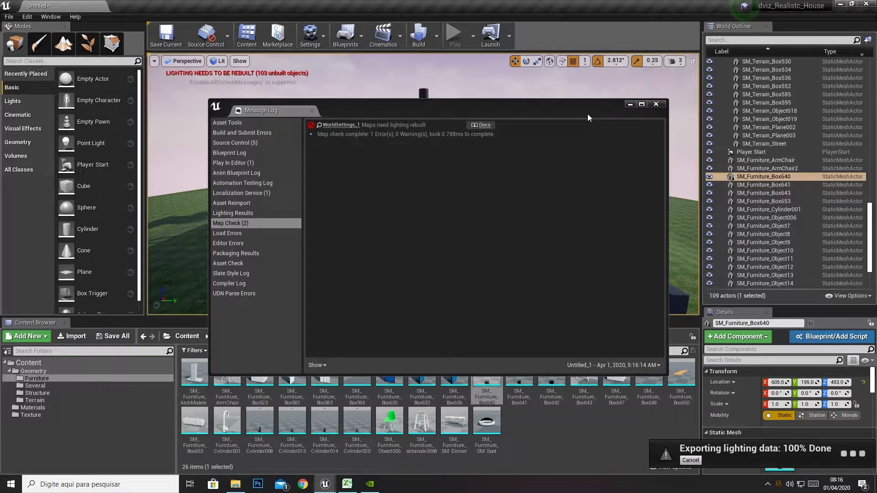
{"action": "mouse_move", "coordinate": [591, 108]}
{"action": "left_mouse_down"}
{"action": "mouse_move", "coordinate": [309, 168]}
{"action": "mouse_move", "coordinate": [286, 123]}
{"action": "mouse_move", "coordinate": [292, 104]}
{"action": "left_mouse_up"}
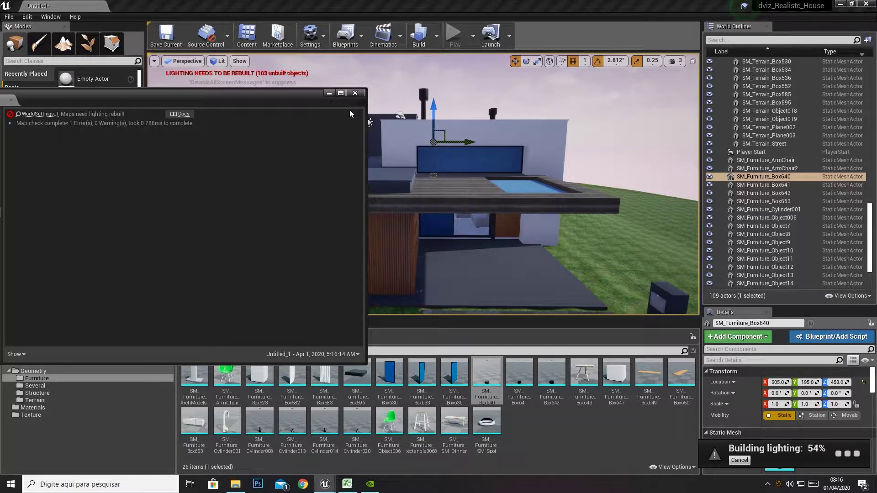
{"action": "double_click", "coordinate": [779, 485]}
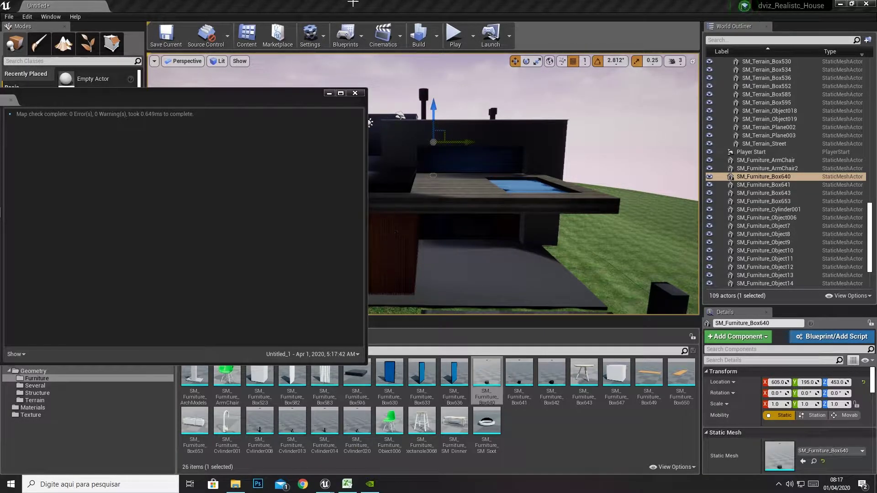
Close the Message Log and fly through the doorway into the house interior.
{"action": "left_click", "coordinate": [329, 93]}
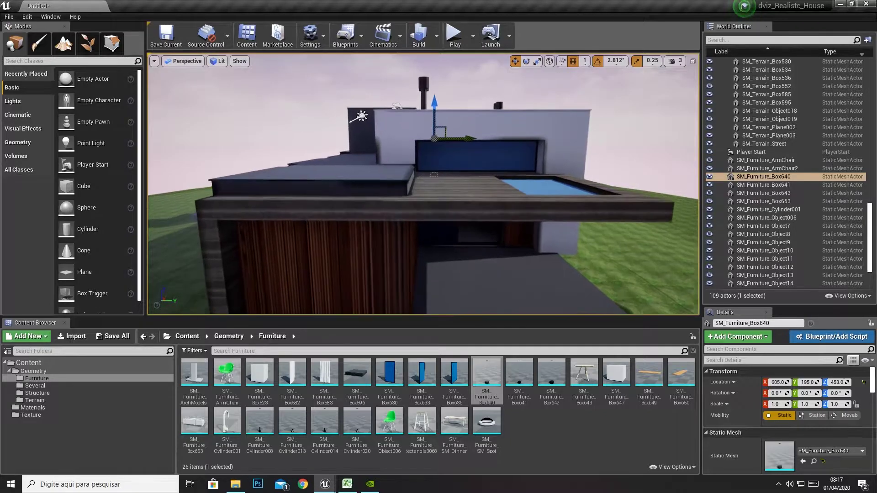
{"action": "scroll", "coordinate": [424, 184], "scroll_direction": "up", "scroll_amount": 3}
{"action": "scroll", "coordinate": [423, 183], "scroll_direction": "up", "scroll_amount": 3}
{"action": "scroll", "coordinate": [423, 184], "scroll_direction": "up", "scroll_amount": 3}
{"action": "scroll", "coordinate": [423, 184], "scroll_direction": "up", "scroll_amount": 3}
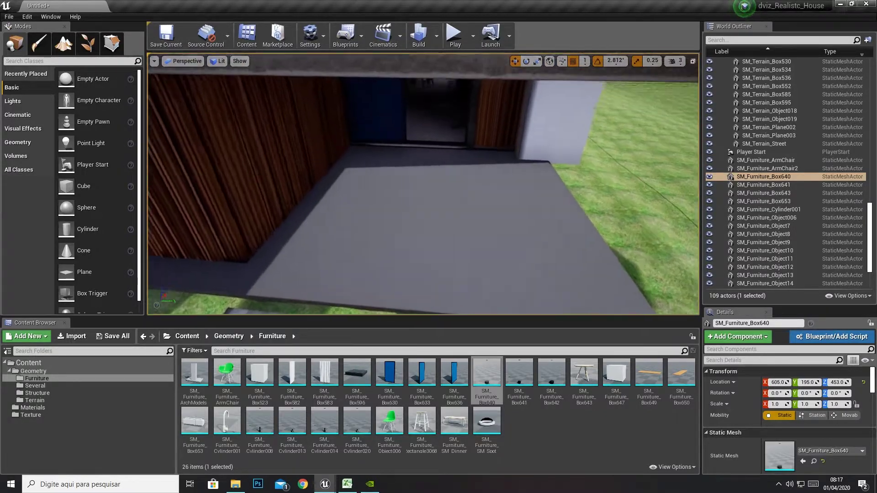
{"action": "right_click_drag", "start_coordinate": [423, 184], "coordinate": [423, 183]}
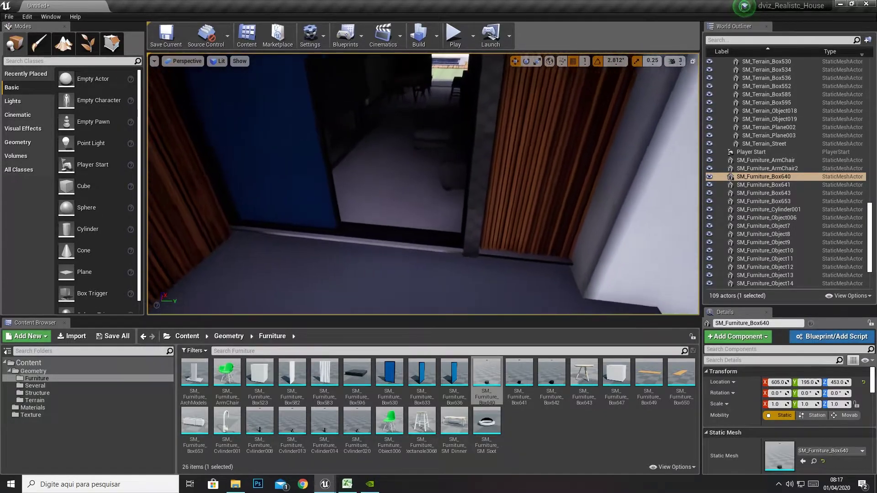
Inspect the room's lighting on the blue window panel, shelving, ceiling corner and window opening.
{"action": "scroll", "coordinate": [479, 195], "scroll_direction": "up", "scroll_amount": 3}
{"action": "scroll", "coordinate": [480, 196], "scroll_direction": "up", "scroll_amount": 3}
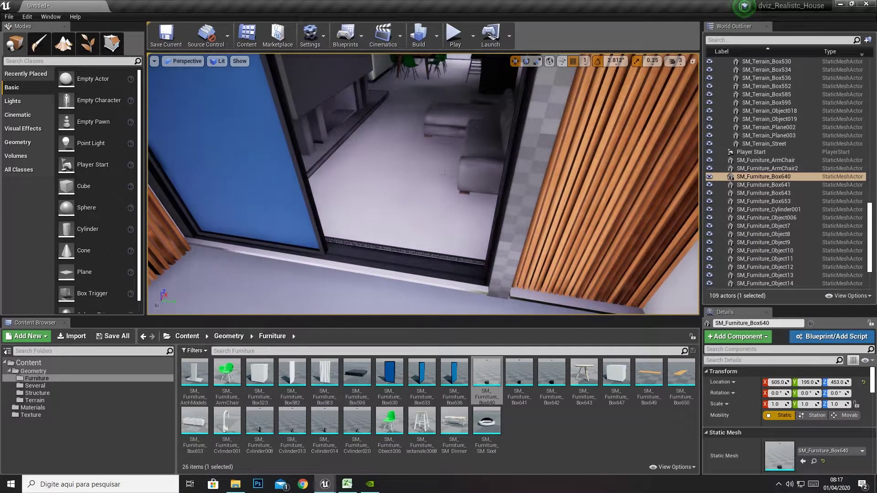
{"action": "right_click_drag", "start_coordinate": [443, 172], "coordinate": [444, 173]}
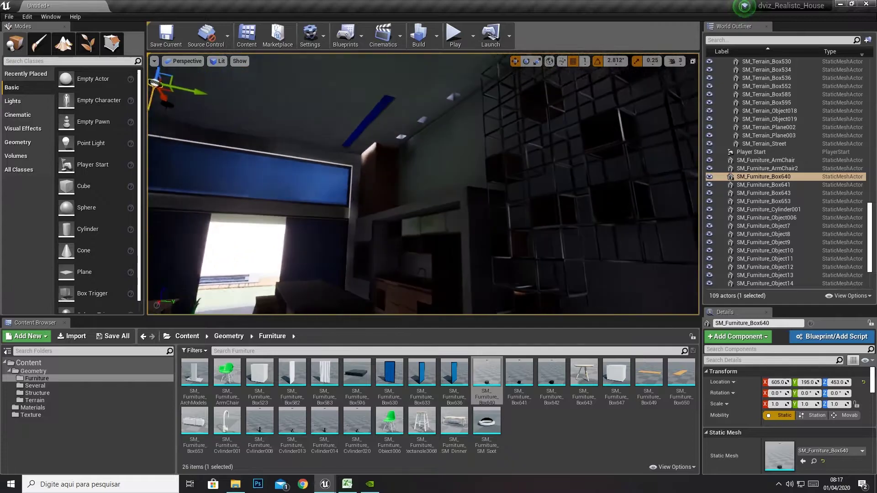
{"action": "right_click_drag", "start_coordinate": [378, 219], "coordinate": [378, 219]}
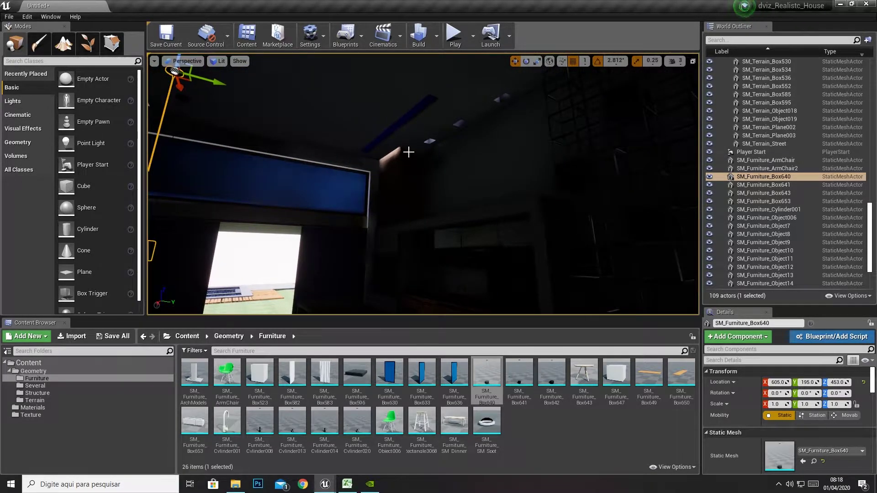
{"action": "right_click_drag", "start_coordinate": [409, 152], "coordinate": [408, 152]}
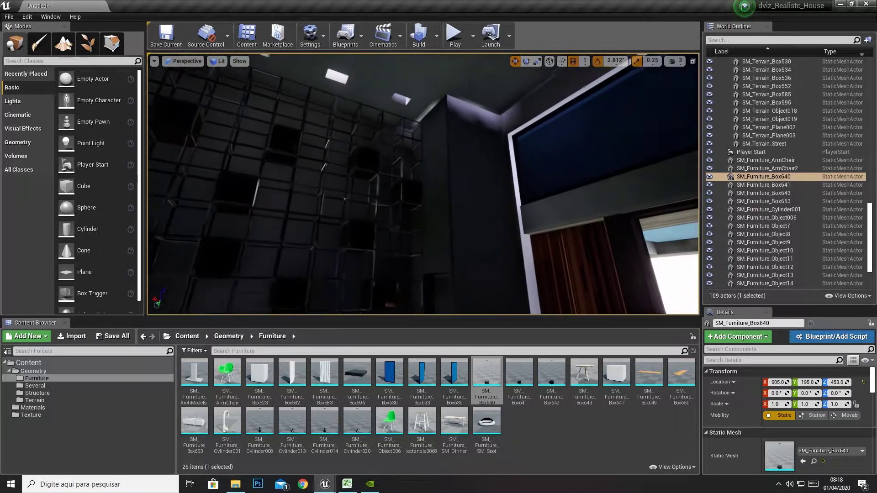
{"action": "right_click_drag", "start_coordinate": [420, 192], "coordinate": [421, 192]}
{"action": "right_click_drag", "start_coordinate": [531, 239], "coordinate": [530, 239]}
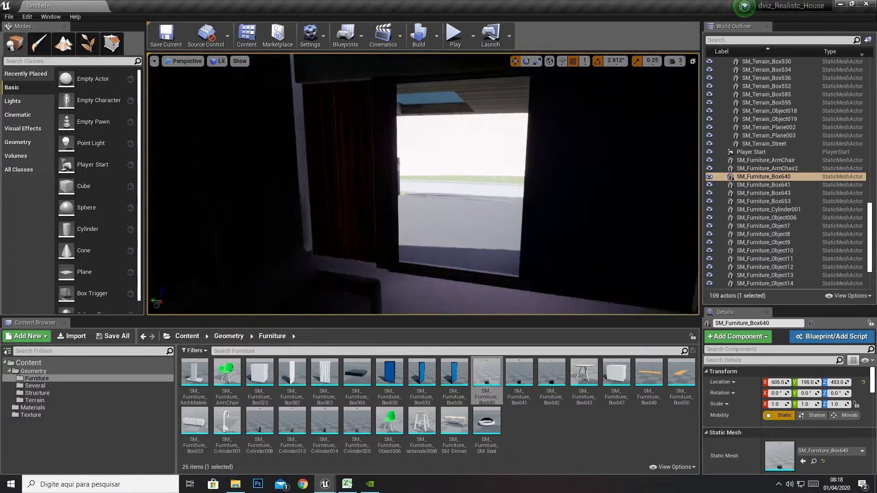
{"action": "right_click_drag", "start_coordinate": [423, 182], "coordinate": [423, 182]}
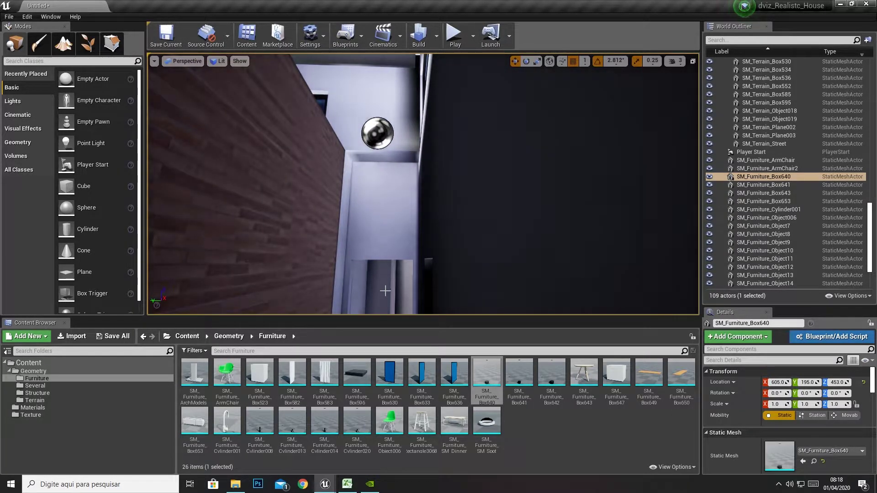
Fly along the corridor, out through the window, up to an overview and down to the wood-clad wall.
{"action": "right_click_drag", "start_coordinate": [423, 183], "coordinate": [423, 182]}
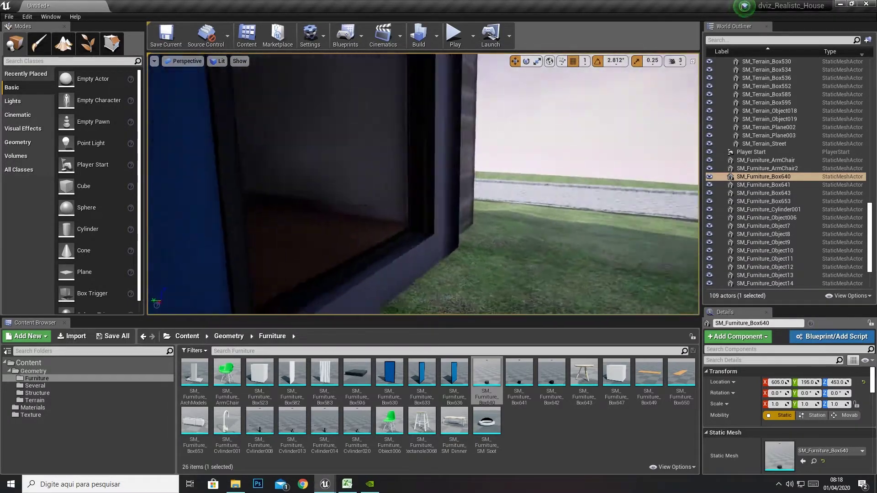
{"action": "right_click_drag", "start_coordinate": [398, 71], "coordinate": [399, 71]}
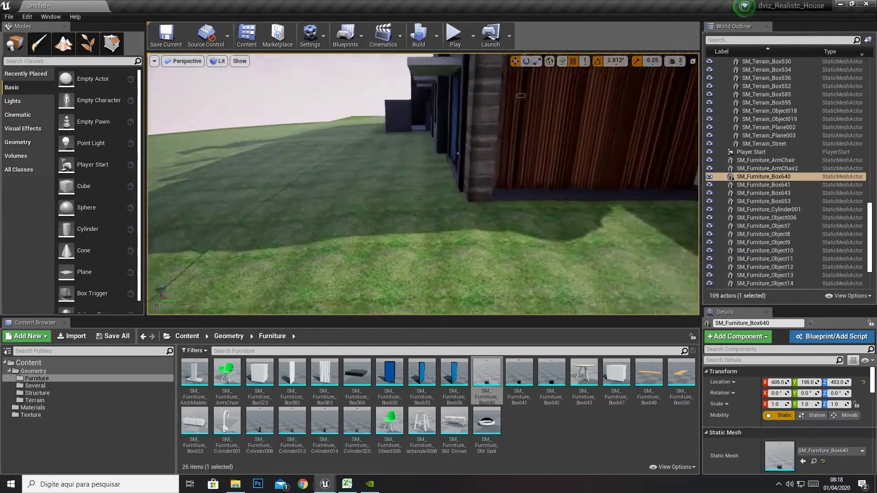
{"action": "right_click_drag", "start_coordinate": [493, 259], "coordinate": [493, 259]}
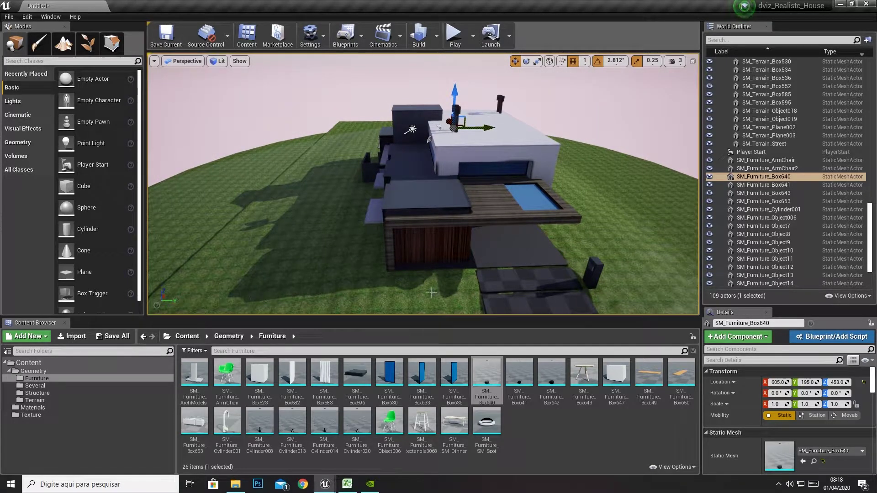
{"action": "right_click_drag", "start_coordinate": [419, 283], "coordinate": [419, 283]}
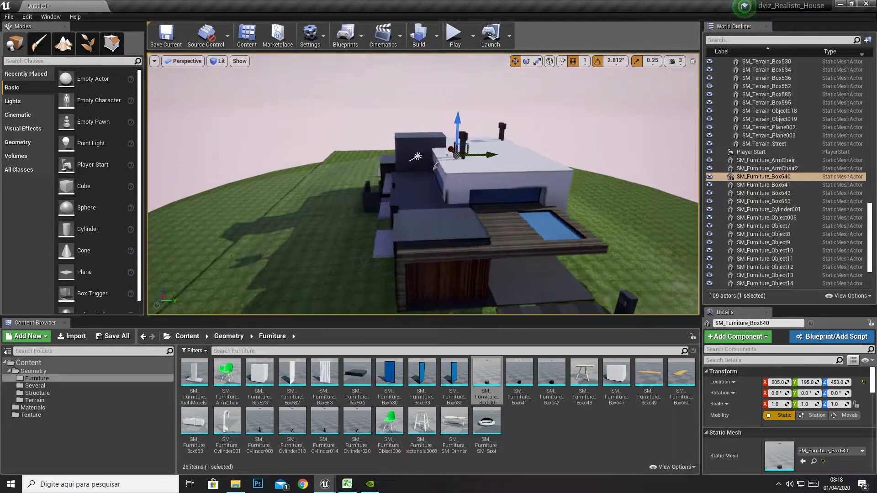
Fly past the round table and chairs, then back out to the house front and bare patio slab.
{"action": "right_click_drag", "start_coordinate": [275, 227], "coordinate": [255, 219]}
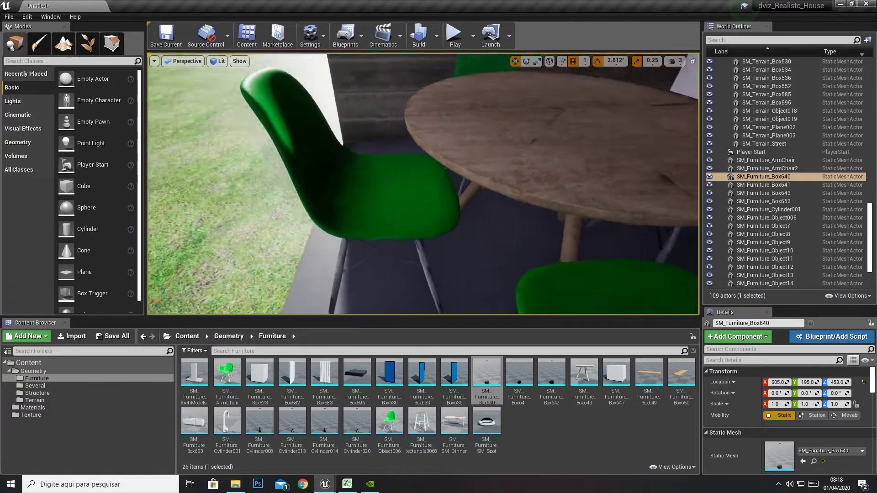
{"action": "right_click_drag", "start_coordinate": [372, 190], "coordinate": [372, 189]}
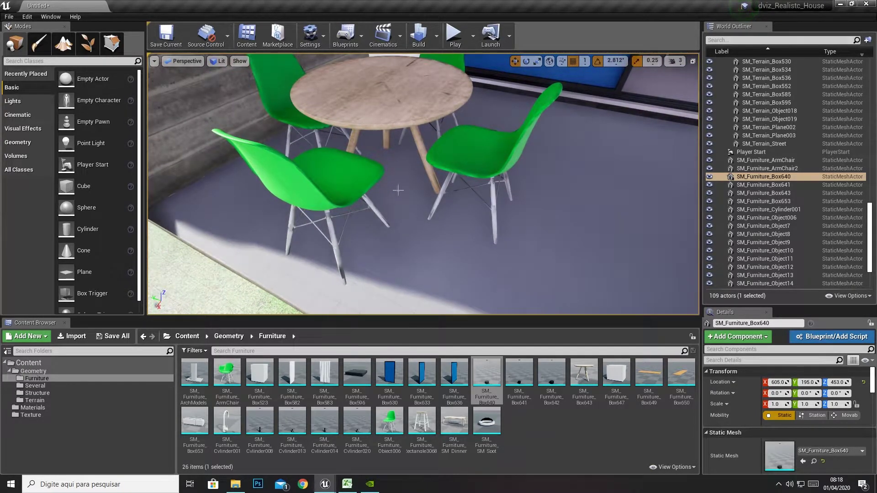
{"action": "mouse_move", "coordinate": [398, 190]}
{"action": "right_mouse_down"}
{"action": "mouse_move", "coordinate": [378, 149]}
{"action": "mouse_move", "coordinate": [263, 153]}
{"action": "mouse_move", "coordinate": [423, 154]}
{"action": "mouse_move", "coordinate": [442, 170]}
{"action": "right_mouse_up"}
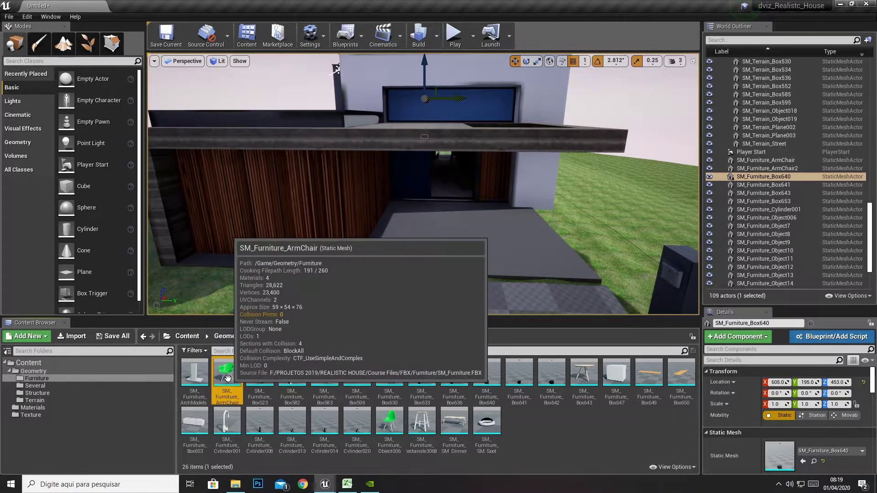
Place ArmChair, stool, SM_Dinner and round table on the patio, settling both tables onto the floor.
{"action": "left_click_drag", "start_coordinate": [242, 371], "coordinate": [520, 249]}
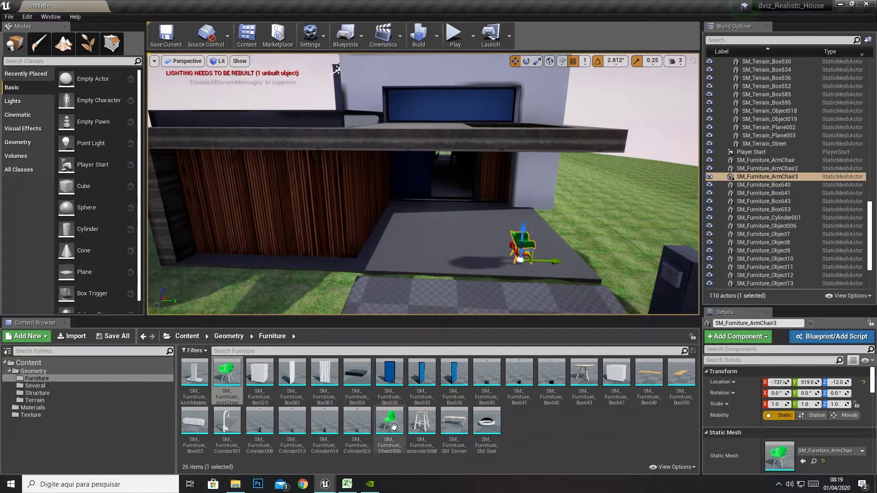
{"action": "left_click_drag", "start_coordinate": [421, 419], "coordinate": [412, 235]}
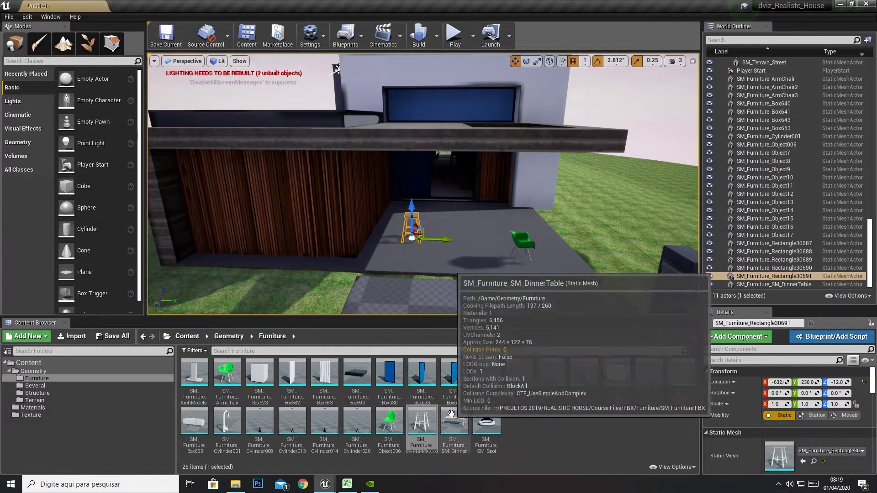
{"action": "left_click_drag", "start_coordinate": [454, 420], "coordinate": [472, 220]}
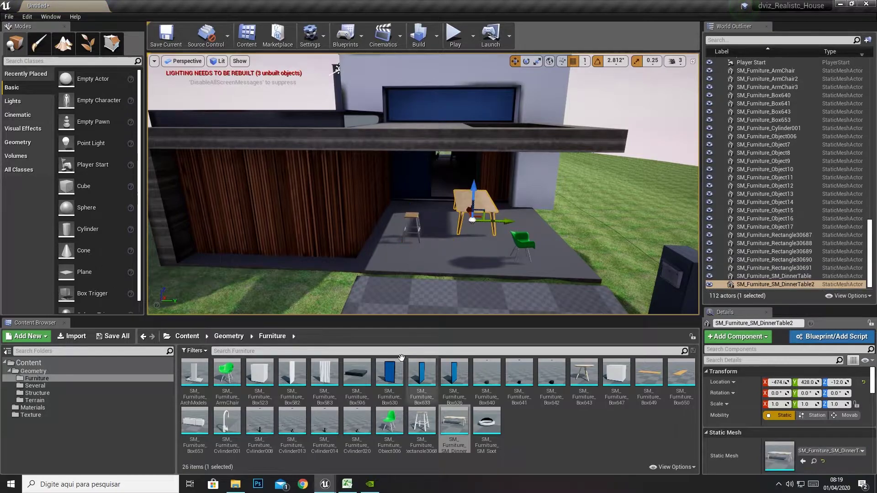
{"action": "left_click_drag", "start_coordinate": [584, 374], "coordinate": [436, 253]}
{"action": "left_click_drag", "start_coordinate": [473, 189], "coordinate": [478, 191]}
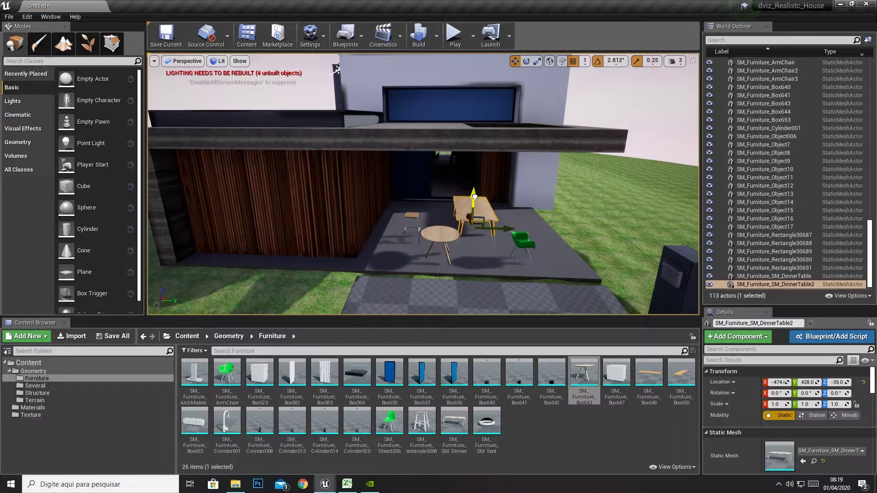
{"action": "left_click", "coordinate": [440, 232]}
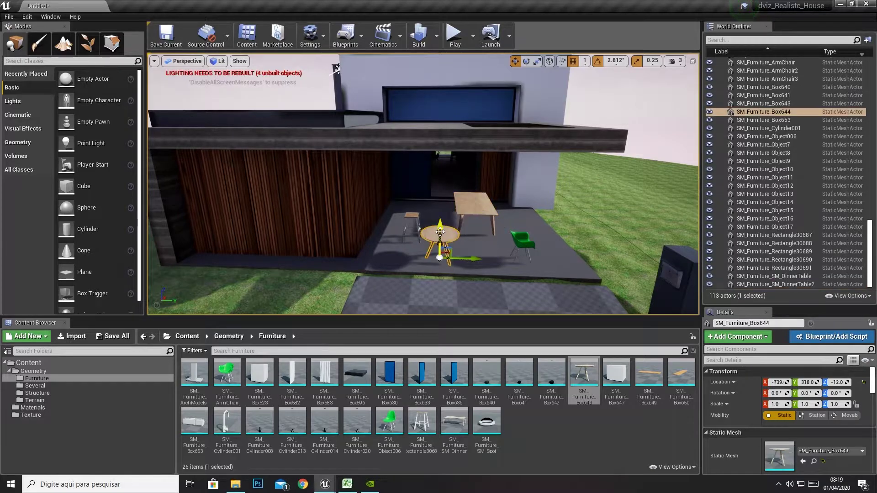
{"action": "left_click_drag", "start_coordinate": [440, 232], "coordinate": [441, 230]}
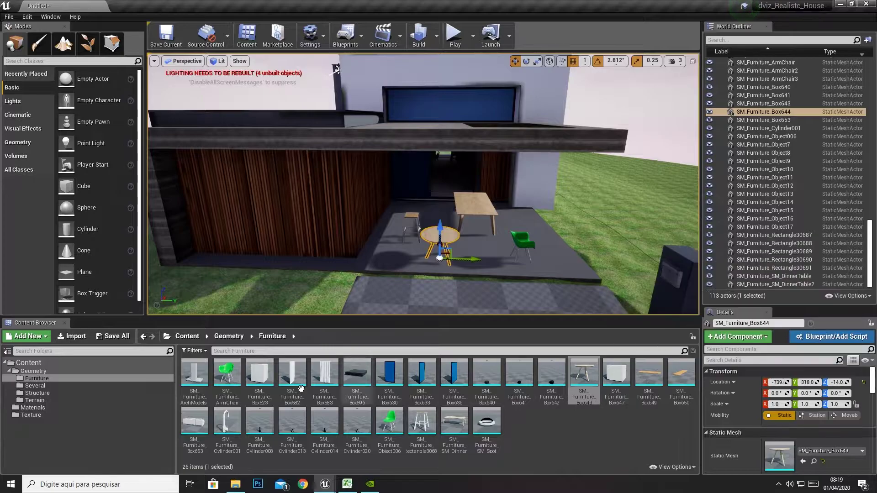
Place the ArchModels piece high against the house wall at Z 190.
{"action": "left_click", "coordinate": [194, 374]}
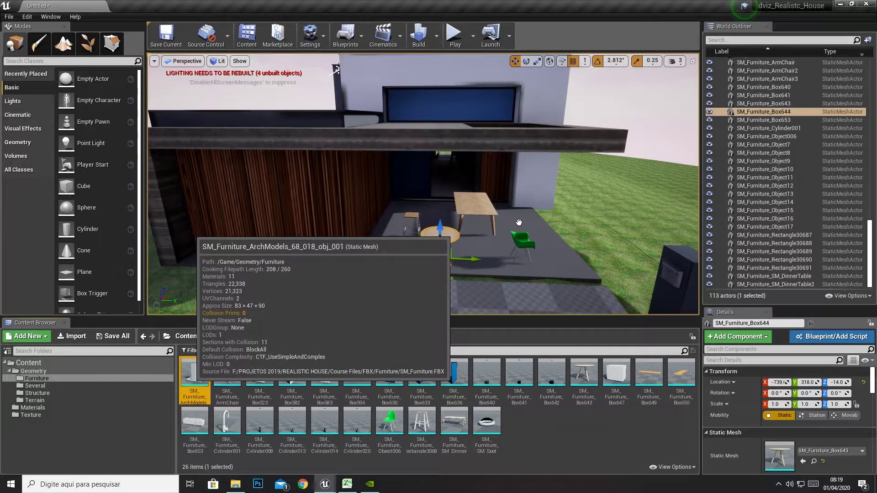
{"action": "mouse_move", "coordinate": [519, 222]}
{"action": "left_mouse_down"}
{"action": "mouse_move", "coordinate": [551, 257]}
{"action": "mouse_move", "coordinate": [556, 174]}
{"action": "left_mouse_up"}
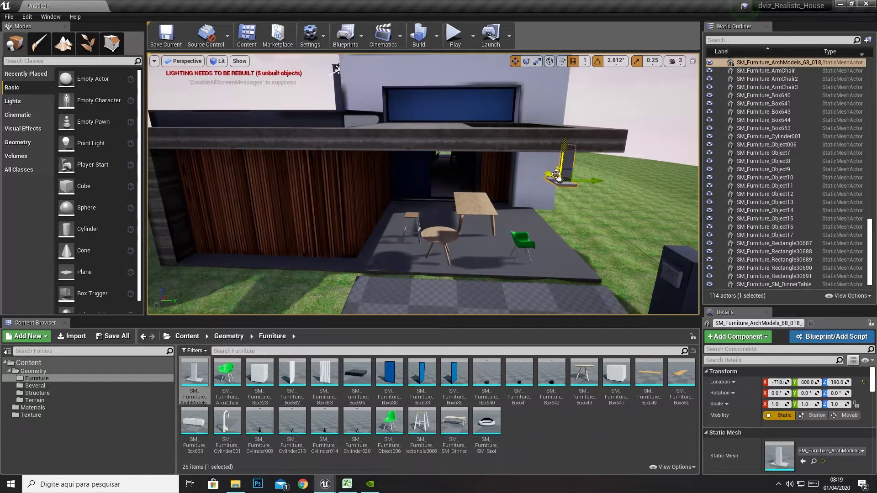
{"action": "mouse_move", "coordinate": [556, 174]}
{"action": "right_mouse_down"}
{"action": "mouse_move", "coordinate": [594, 176]}
{"action": "mouse_move", "coordinate": [438, 33]}
{"action": "right_mouse_up"}
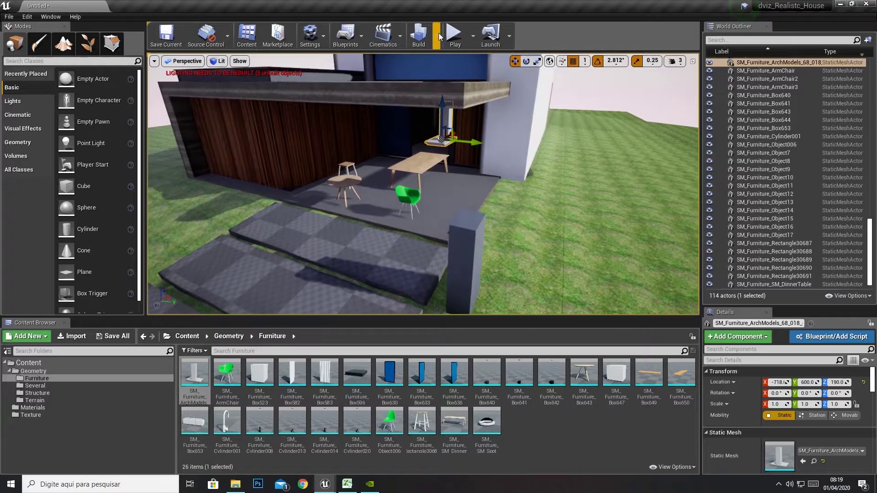
Rebuild lighting to bake the furniture shadows, close the Swarm Agent window, and fly toward the table.
{"action": "left_click", "coordinate": [426, 33]}
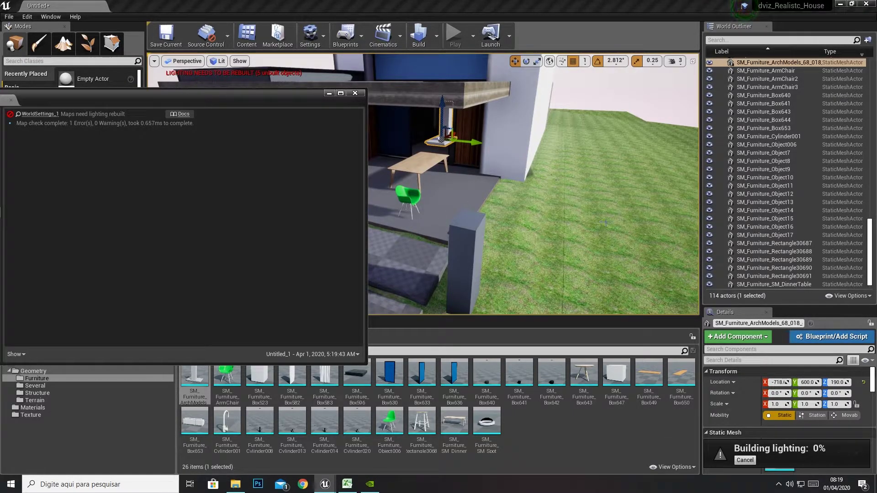
{"action": "left_click", "coordinate": [778, 485]}
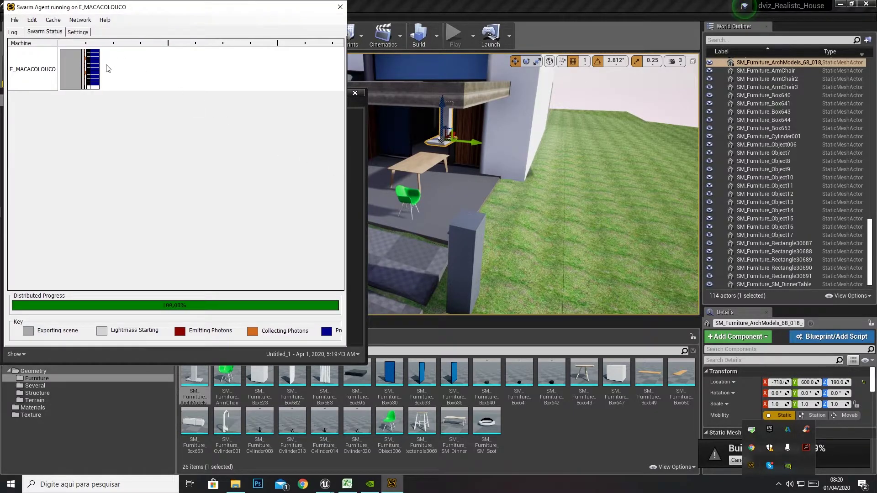
{"action": "mouse_move", "coordinate": [96, 69]}
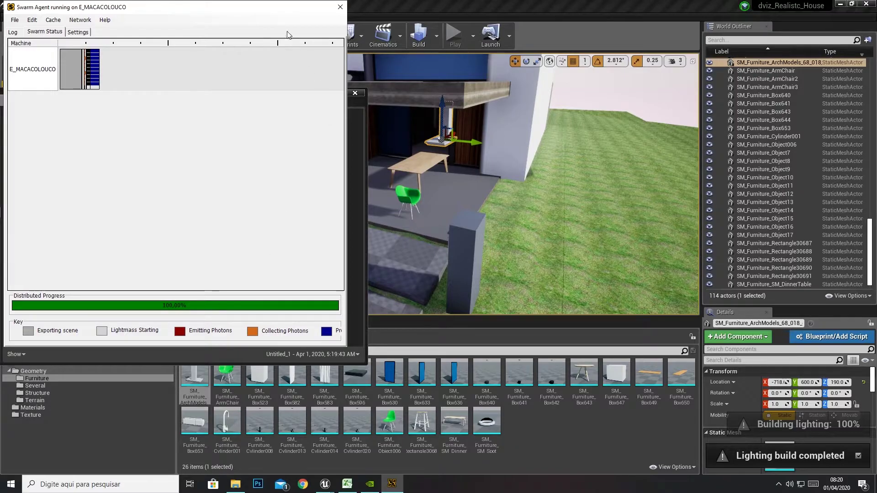
{"action": "left_click", "coordinate": [340, 7]}
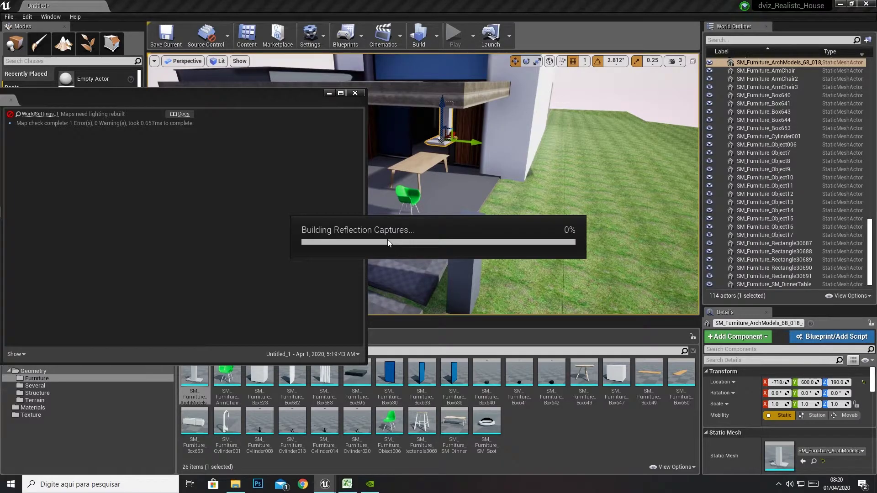
{"action": "mouse_move", "coordinate": [388, 239]}
{"action": "left_mouse_down"}
{"action": "mouse_move", "coordinate": [398, 174]}
{"action": "mouse_move", "coordinate": [393, 196]}
{"action": "mouse_move", "coordinate": [299, 156]}
{"action": "left_mouse_up"}
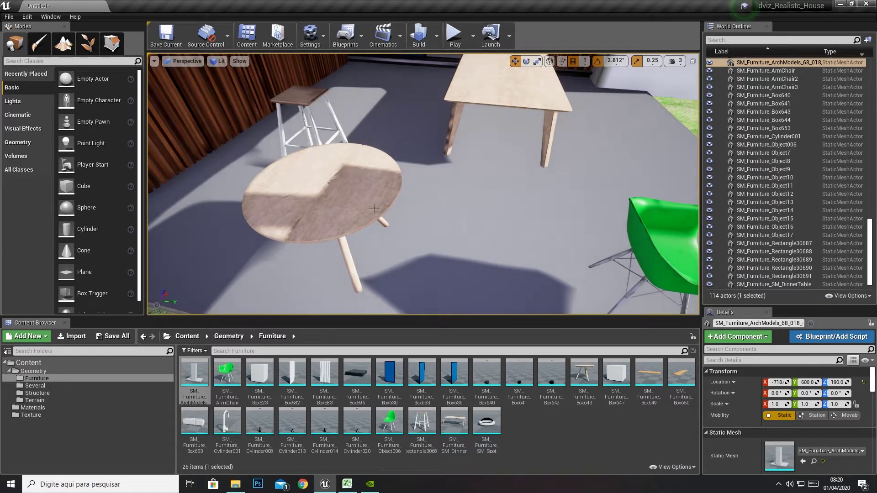
Pull back to a wide, centred view of the house front and its furnished patio.
{"action": "mouse_move", "coordinate": [374, 208]}
{"action": "left_mouse_down"}
{"action": "mouse_move", "coordinate": [402, 238]}
{"action": "mouse_move", "coordinate": [411, 274]}
{"action": "mouse_move", "coordinate": [362, 198]}
{"action": "left_mouse_up"}
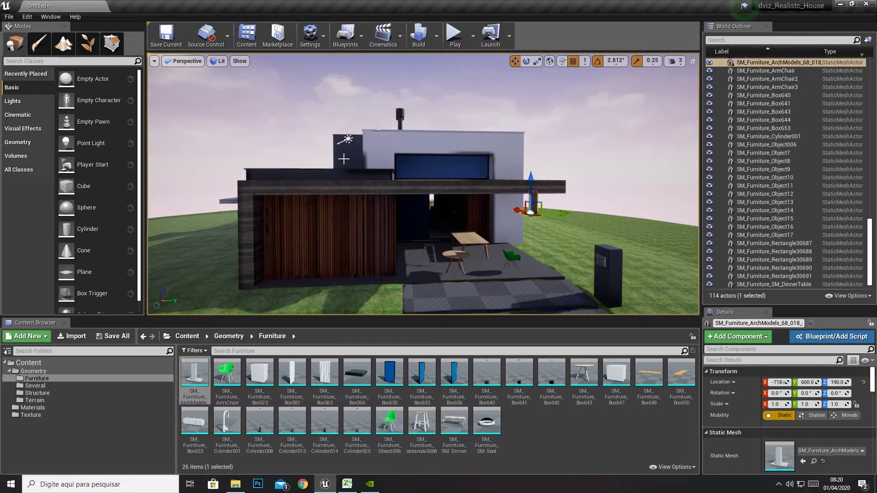
{"action": "left_click_drag", "start_coordinate": [343, 159], "coordinate": [315, 155]}
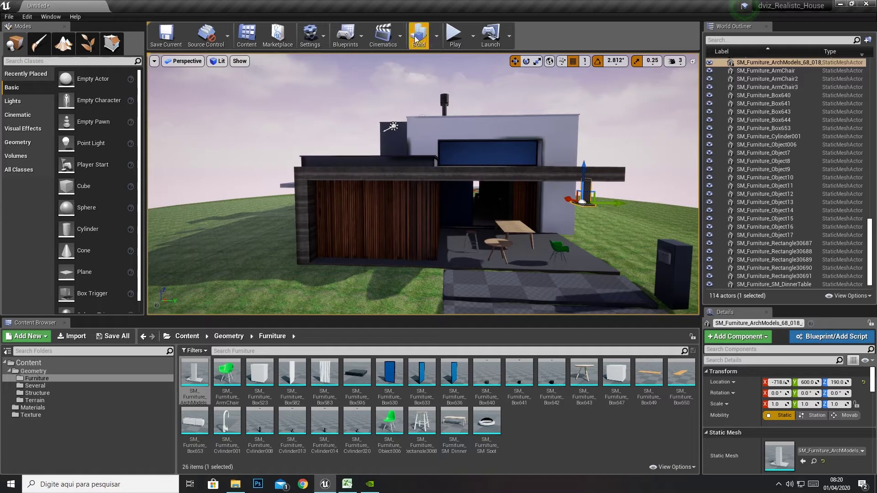
{"action": "middle_click_drag", "start_coordinate": [417, 181], "coordinate": [420, 182]}
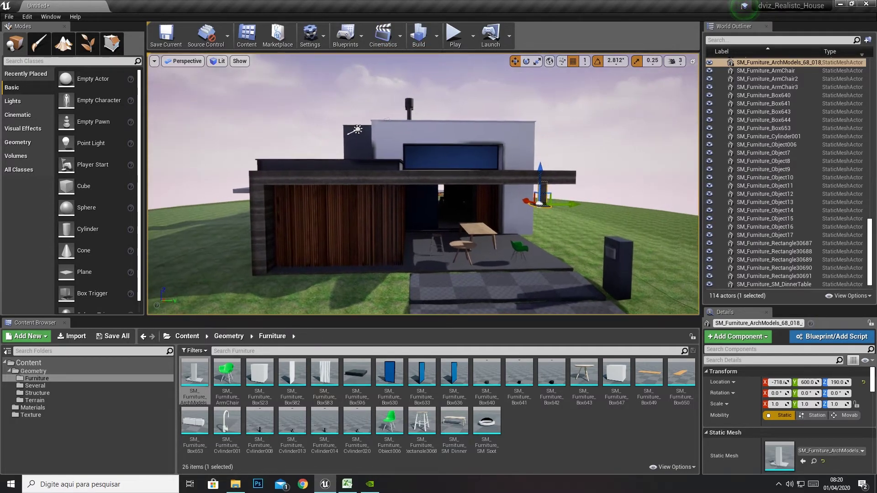